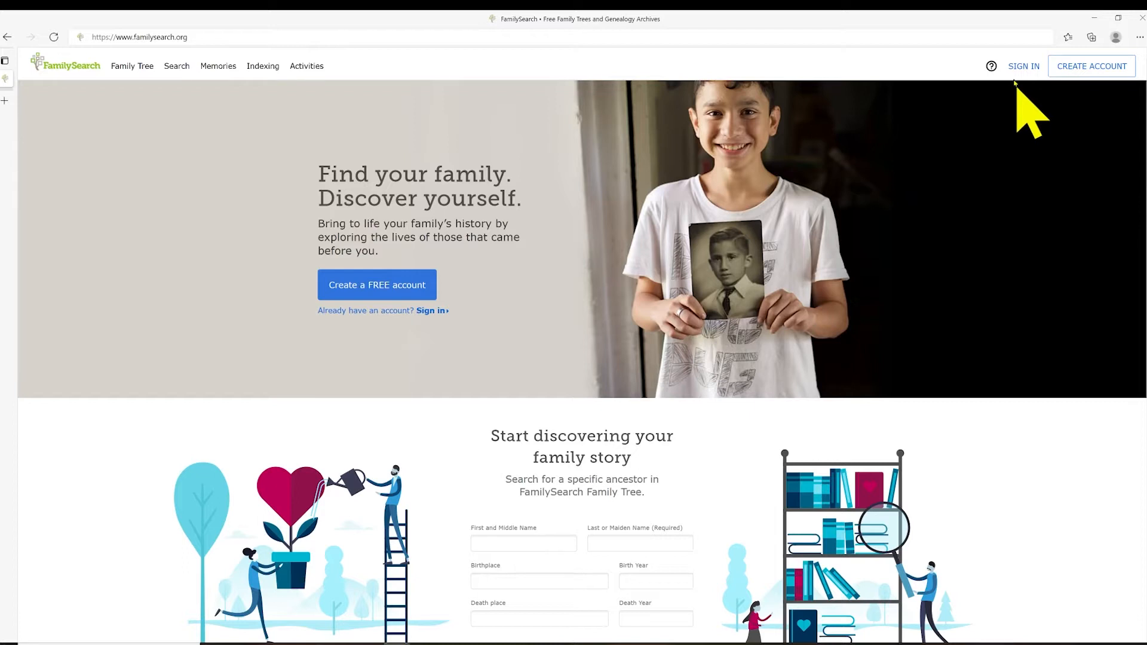
Sign in to FamilySearch and show the family tree in Landscape view
left_click(1035, 67)
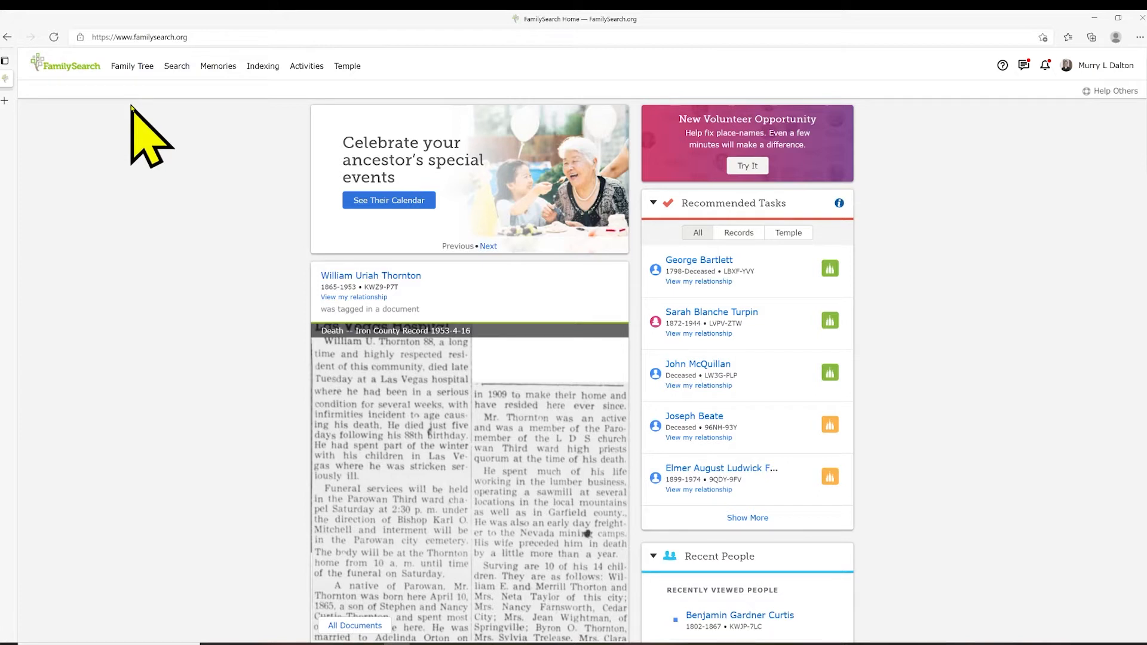
left_click(130, 69)
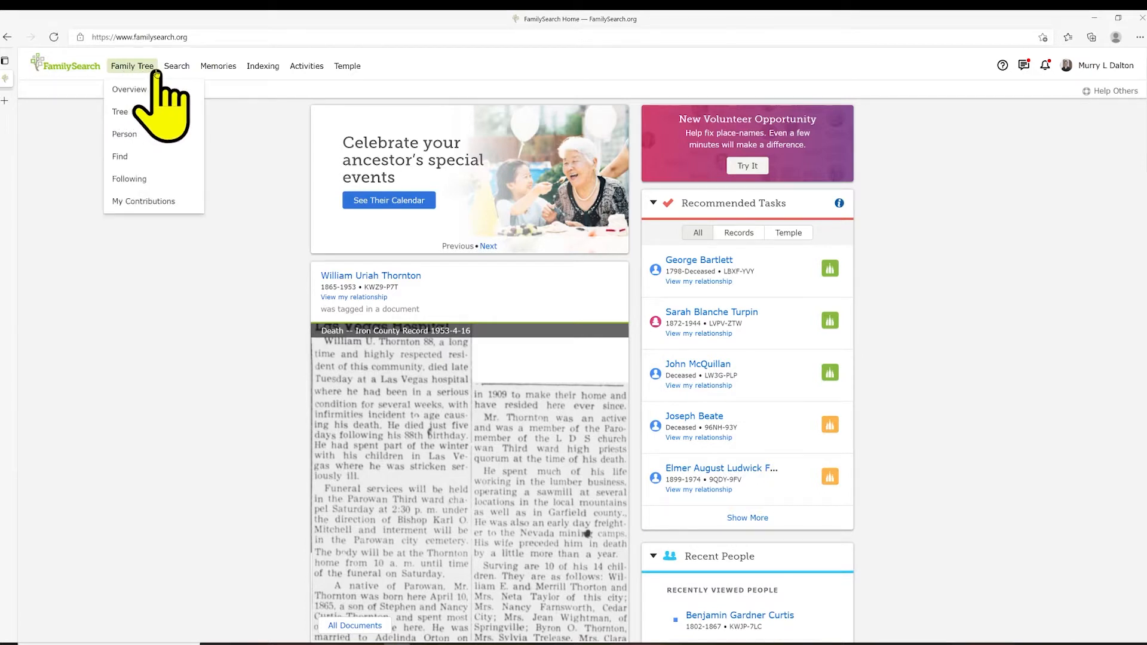
left_click(120, 112)
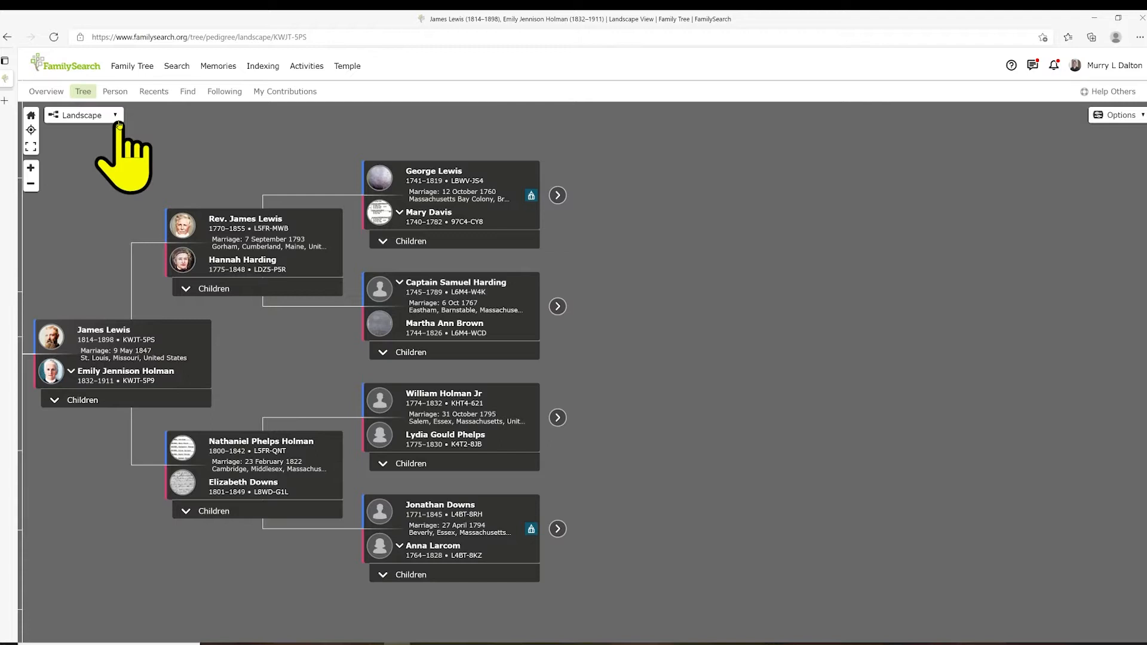
left_click(119, 123)
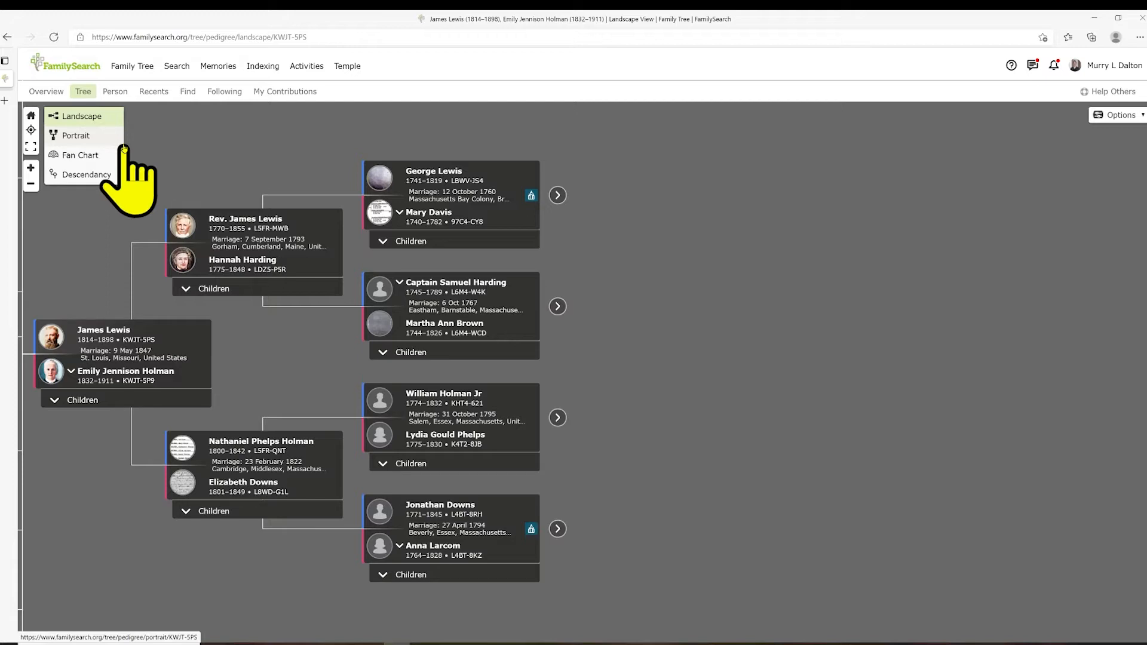
left_click(94, 118)
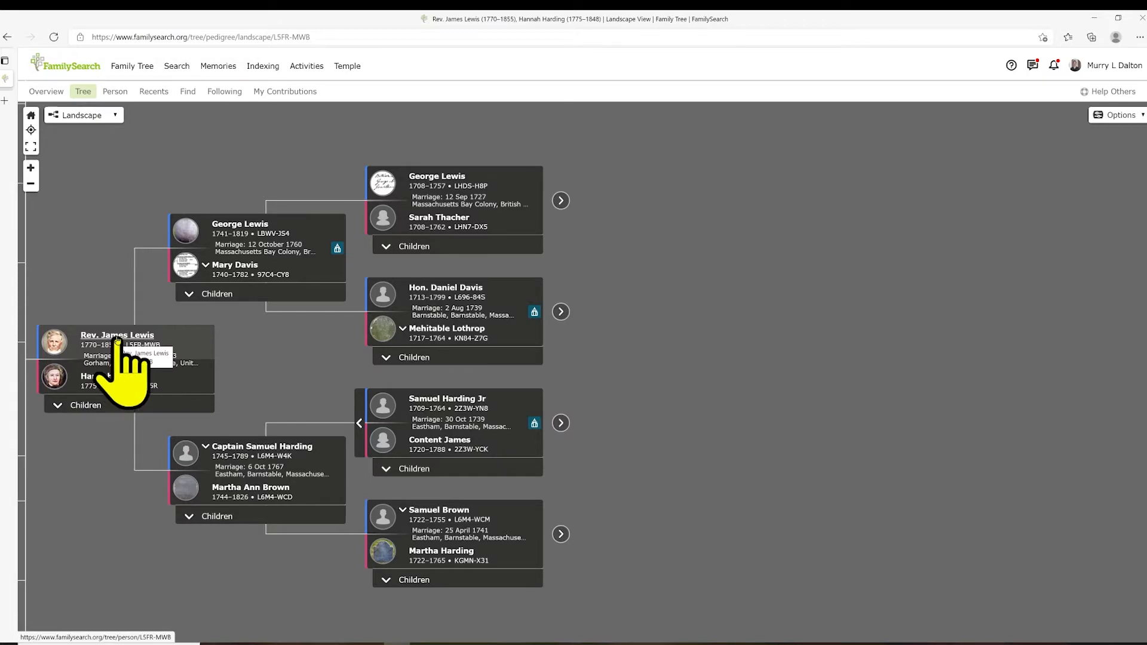
Open the person page of the reverend (1770–1855) from the pedigree and view the contributor who last changed his name
left_click(118, 339)
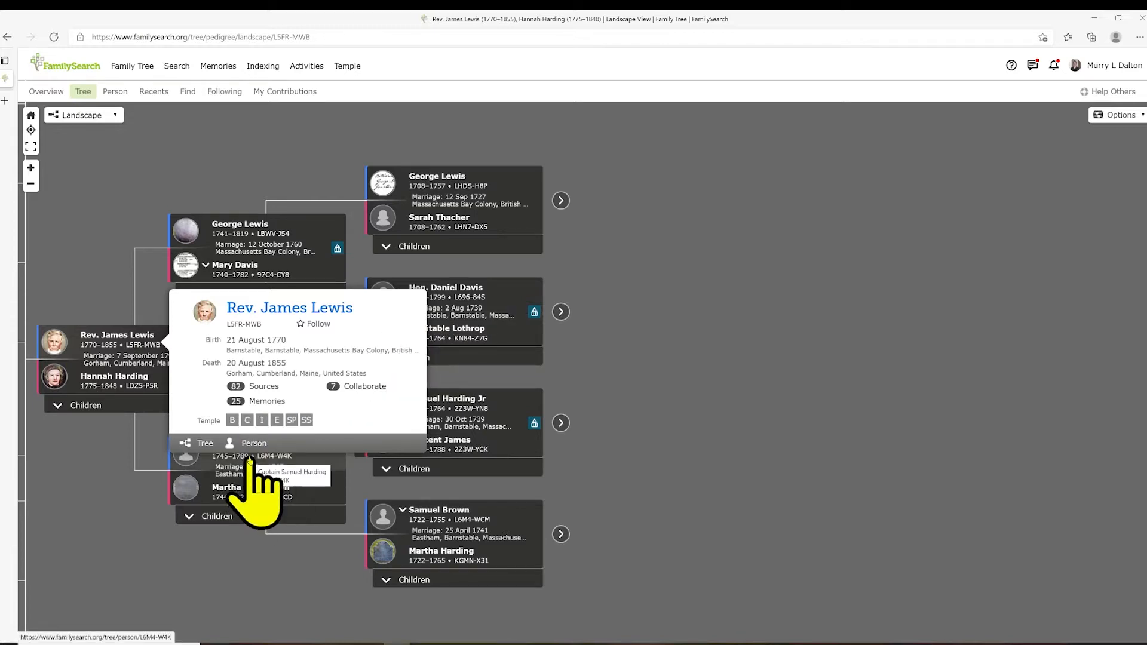
left_click(246, 442)
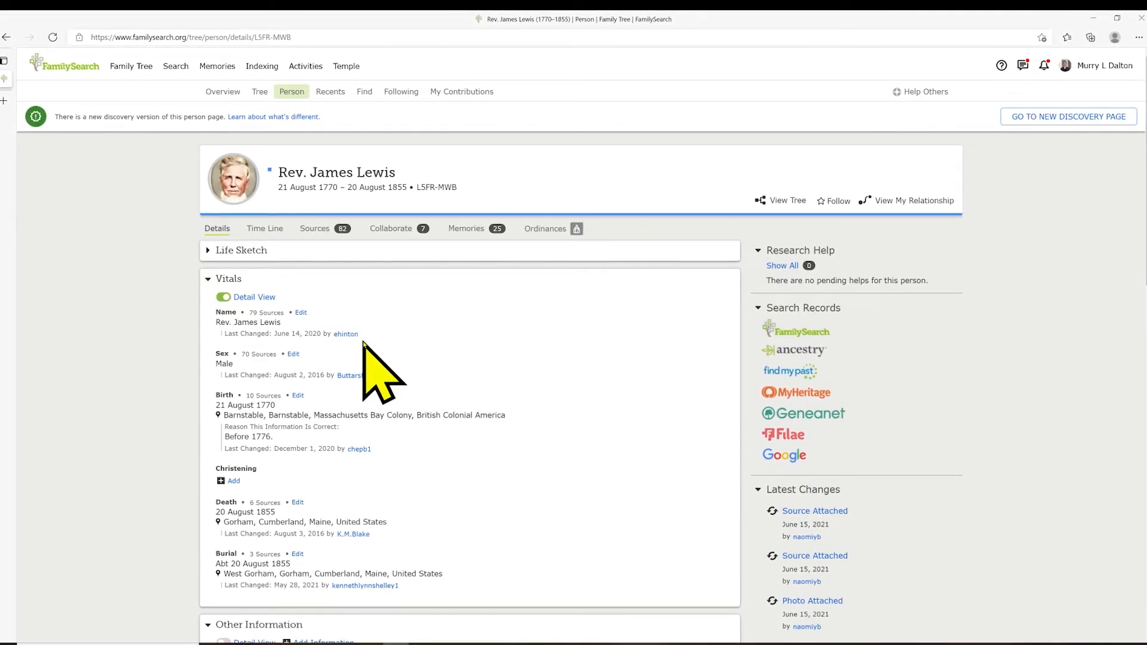
left_click(346, 334)
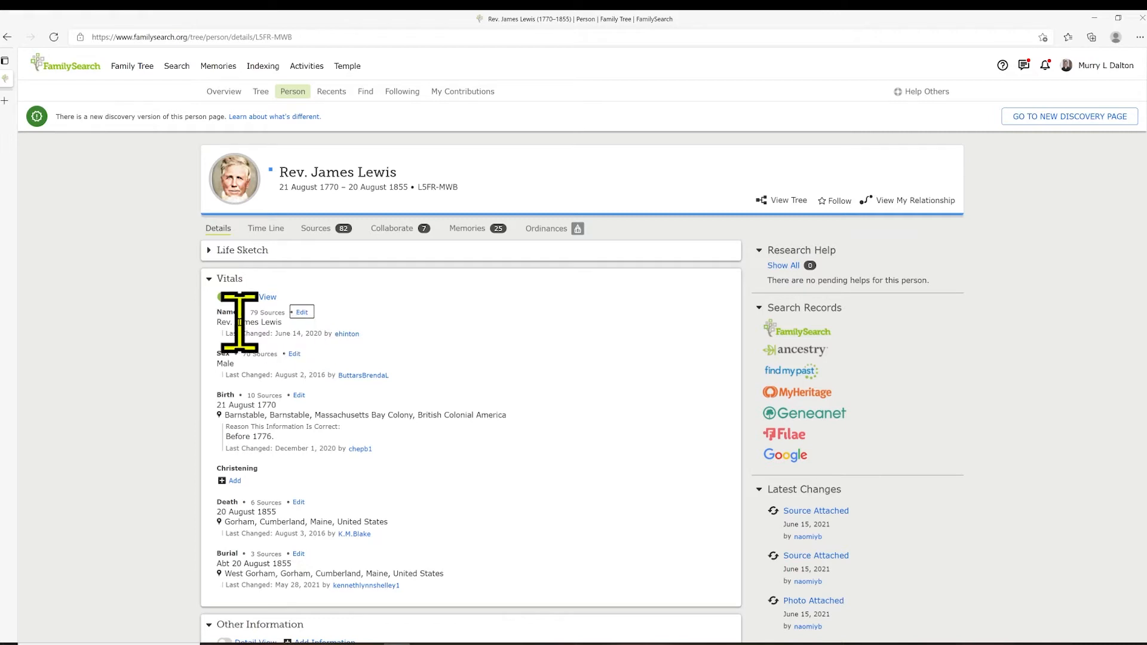
Open the reverend's name for editing, review the available name languages, and close the editor without saving
left_click(306, 315)
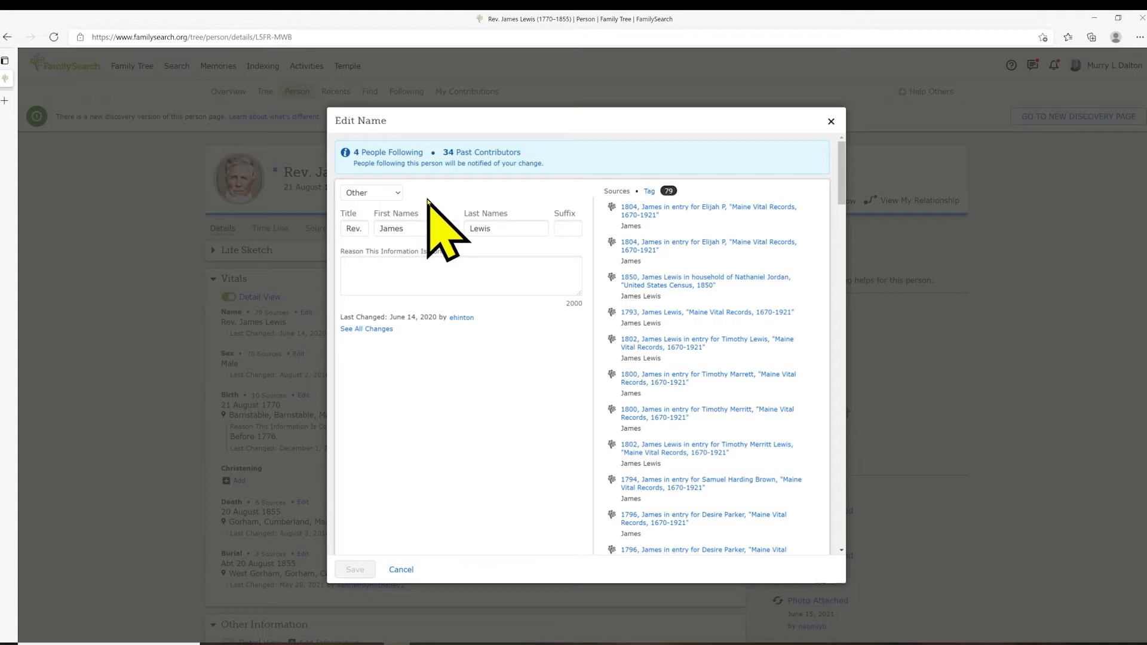
left_click(398, 194)
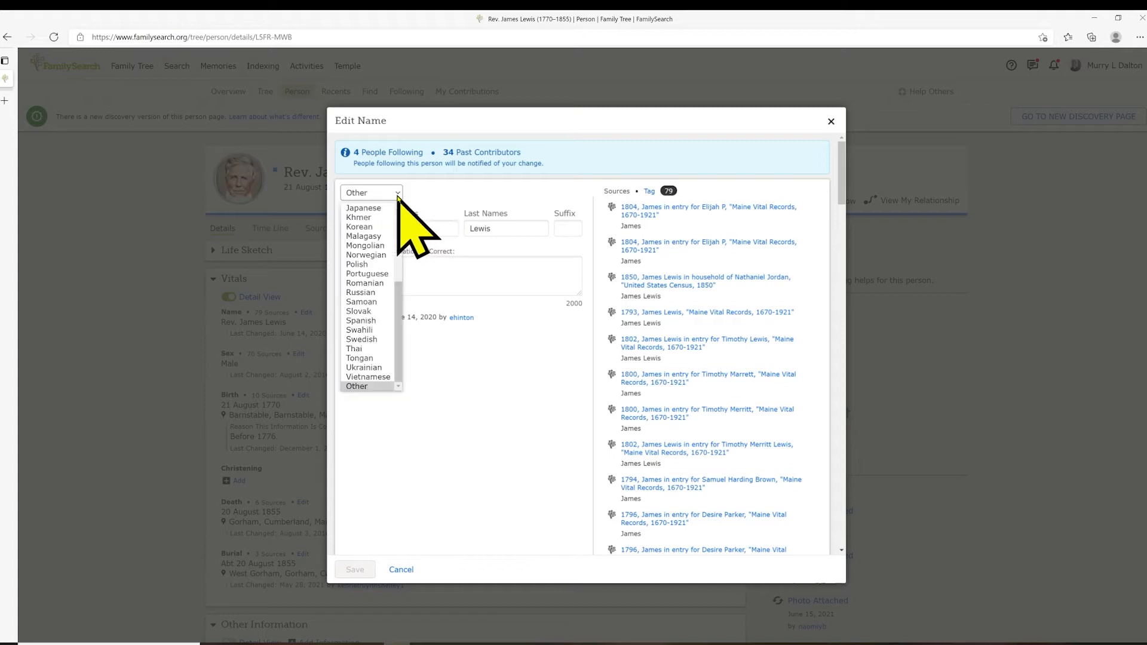
scroll(388, 298, "up", 1)
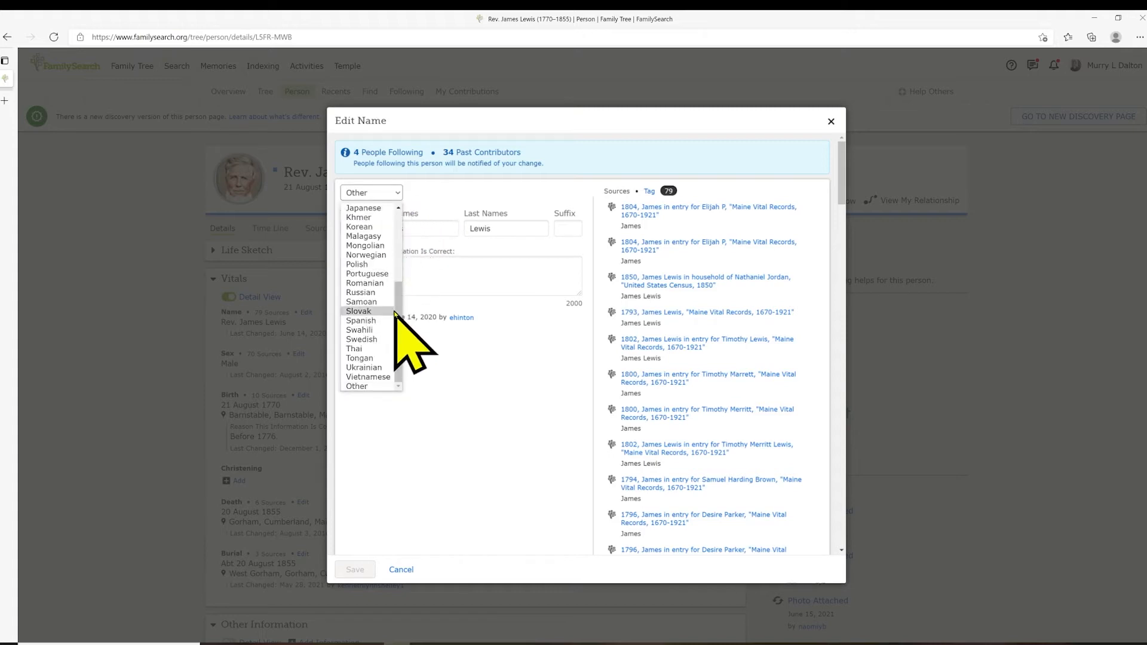
left_click_drag(403, 296, 403, 222)
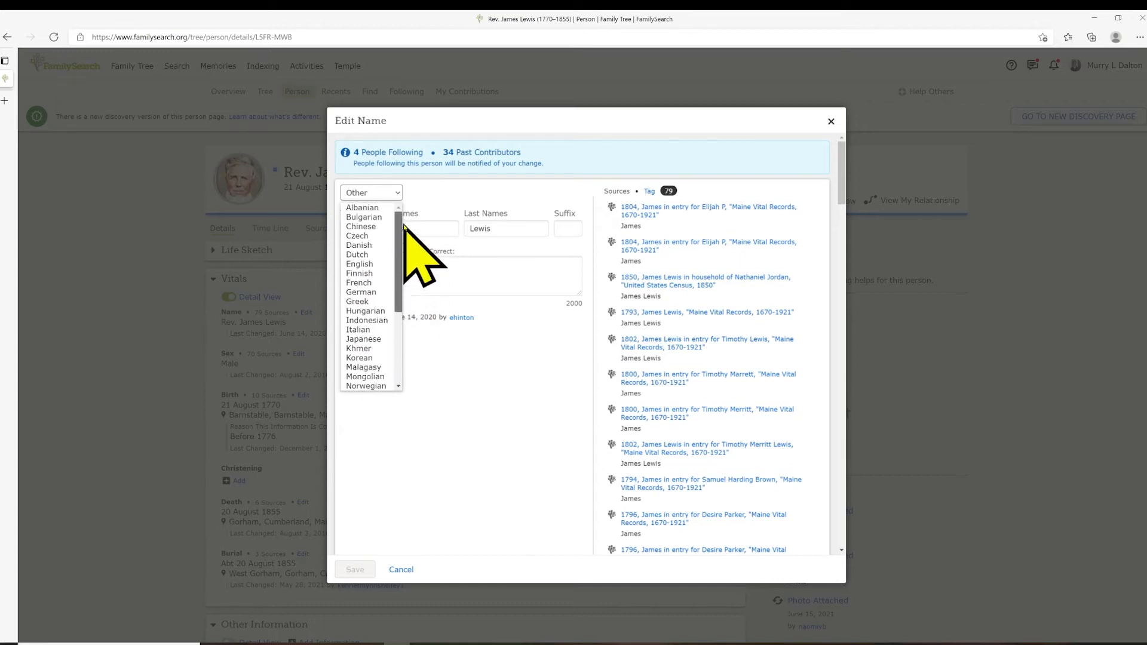
left_click(442, 294)
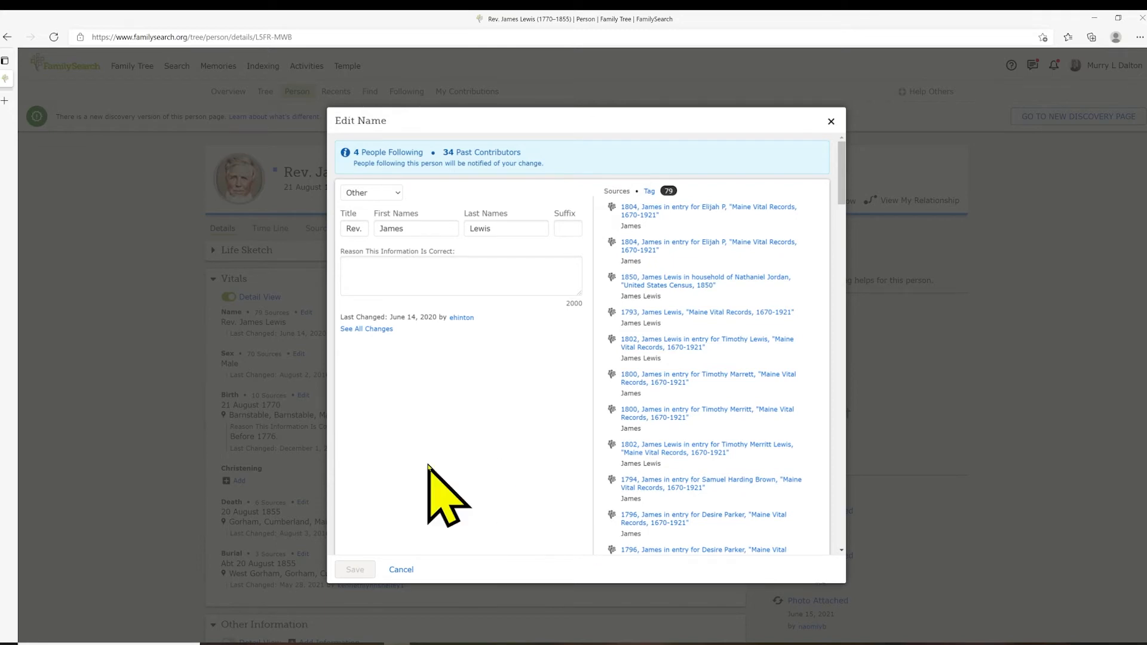
key("Escape")
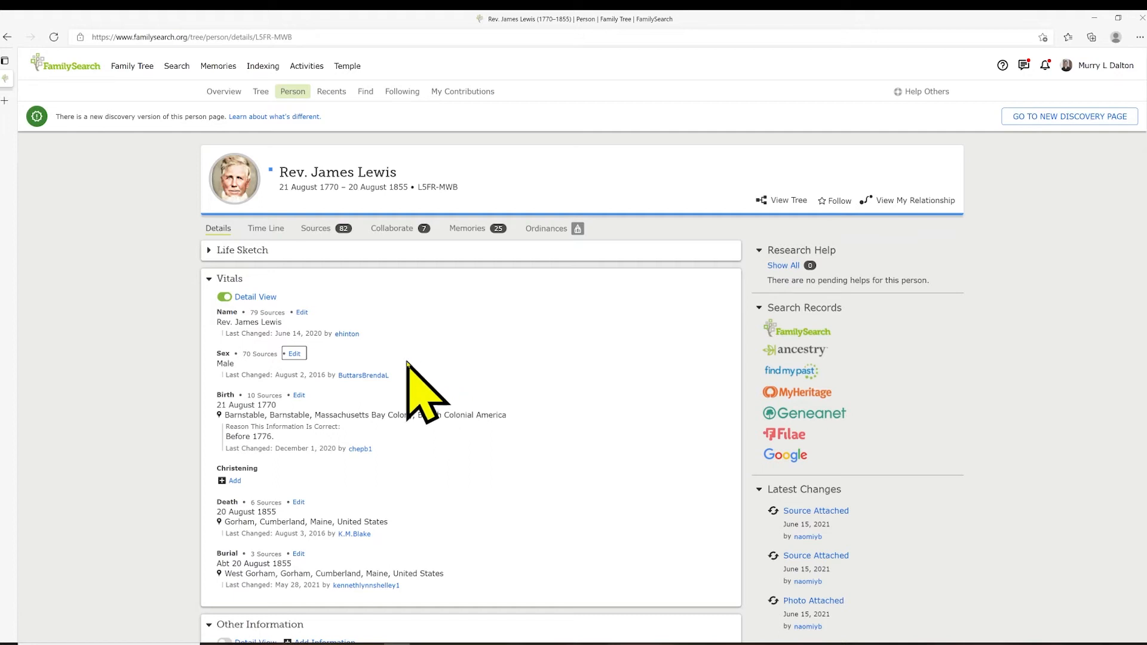
Review the edit forms for the reverend's sex and birth in the Vitals section without saving changes
left_click(295, 356)
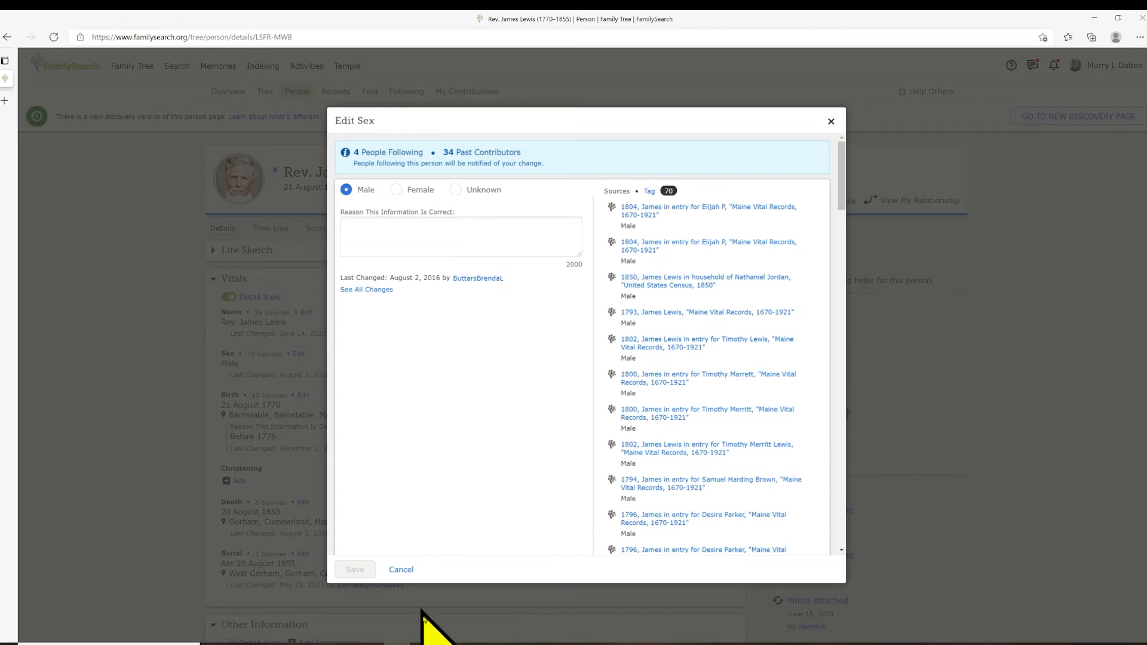
left_click(401, 570)
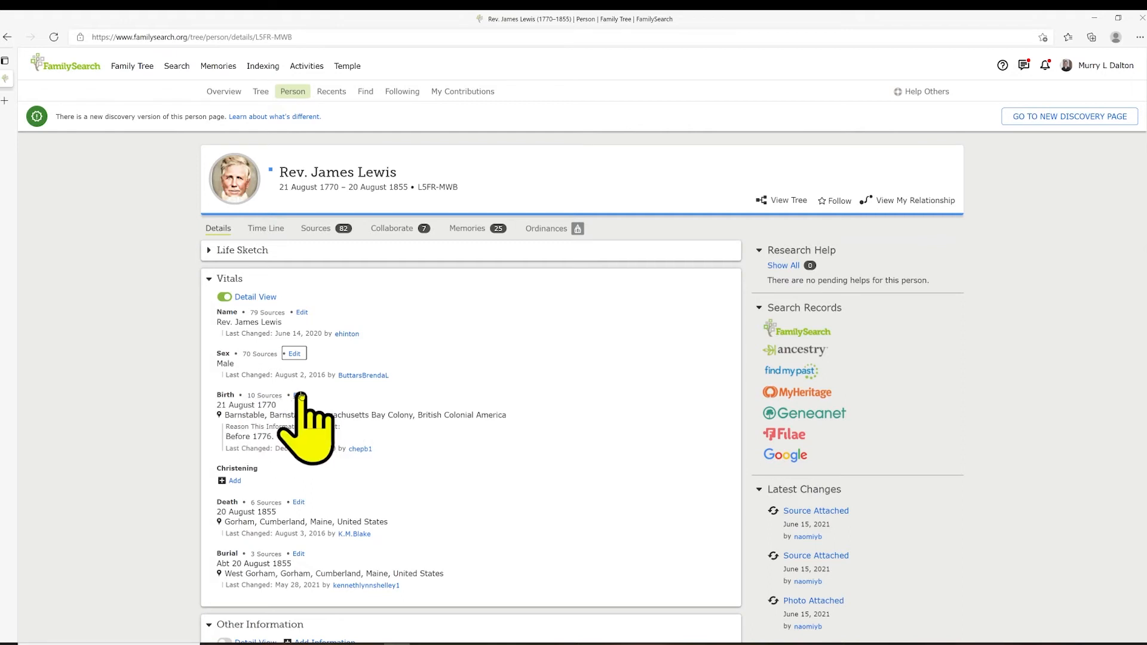
left_click(299, 396)
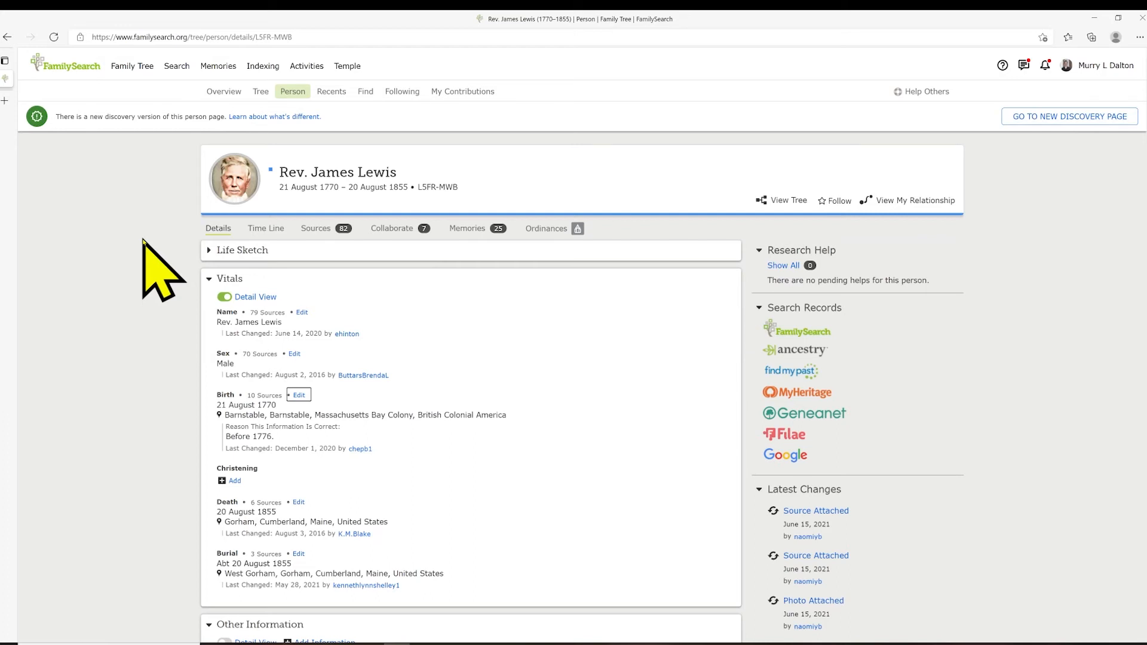
Open the couple relationship details of the reverend and his wife in the Family Members section
scroll(107, 167, "down", 10)
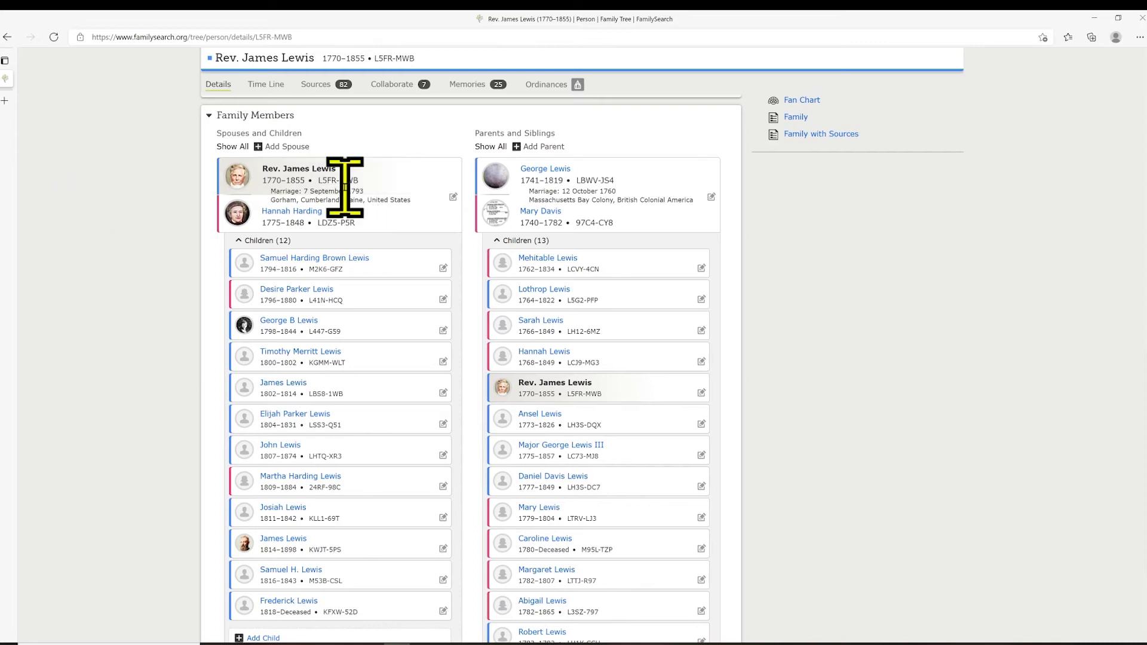
mouse_move(16, 172)
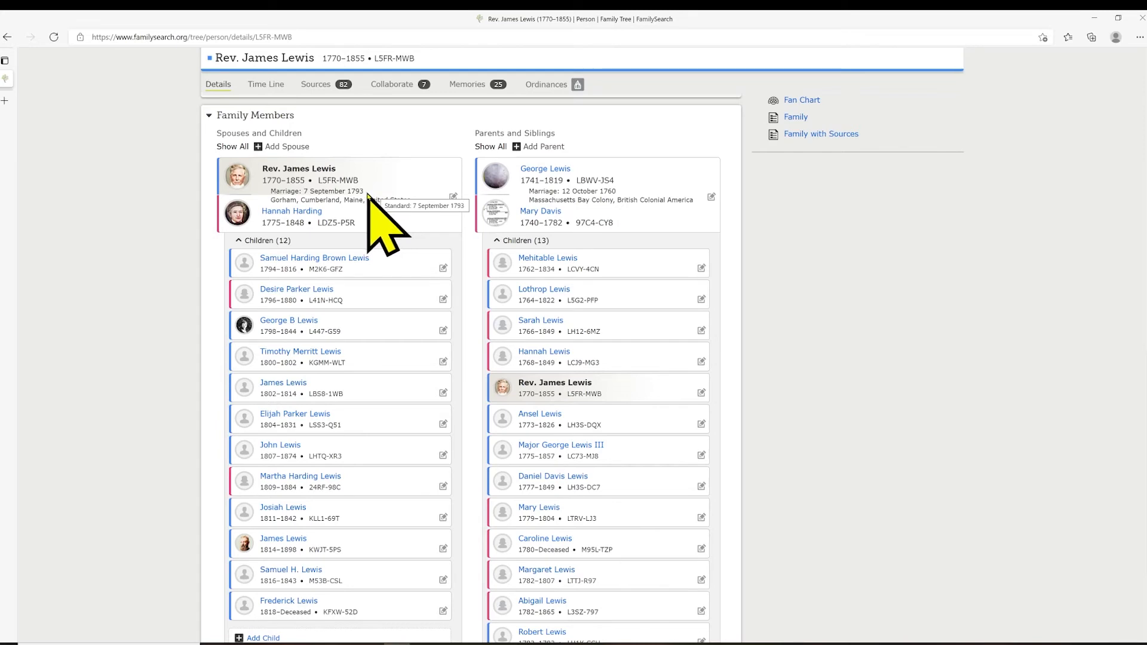
left_click(453, 198)
scroll(825, 263, "up", 1)
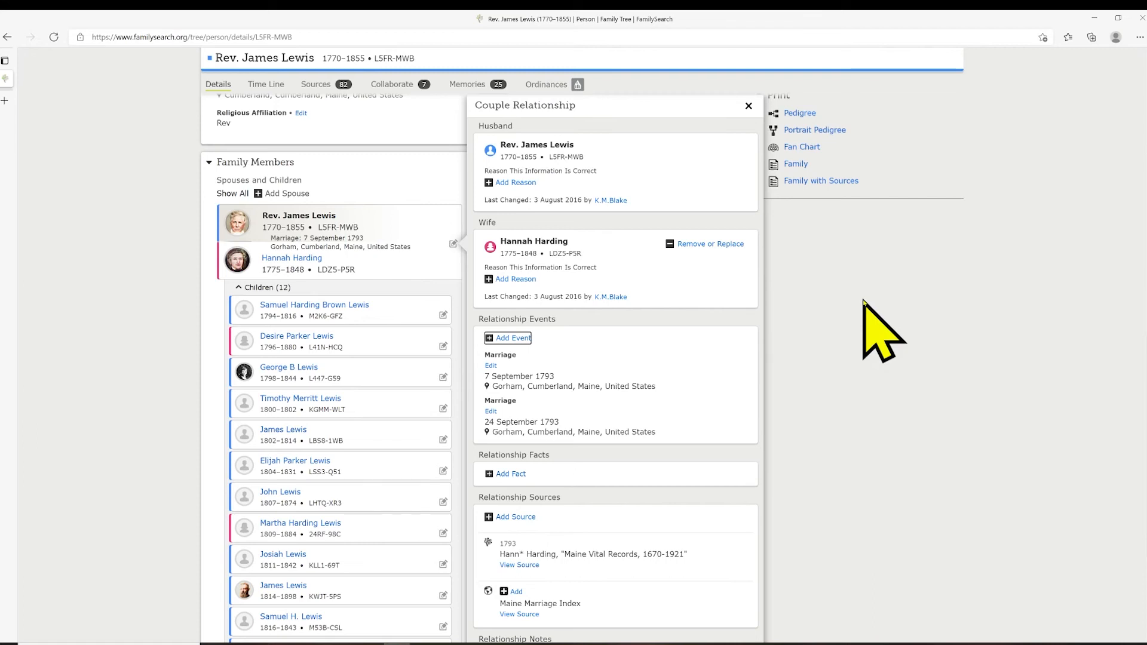
scroll(712, 502, "up", 5)
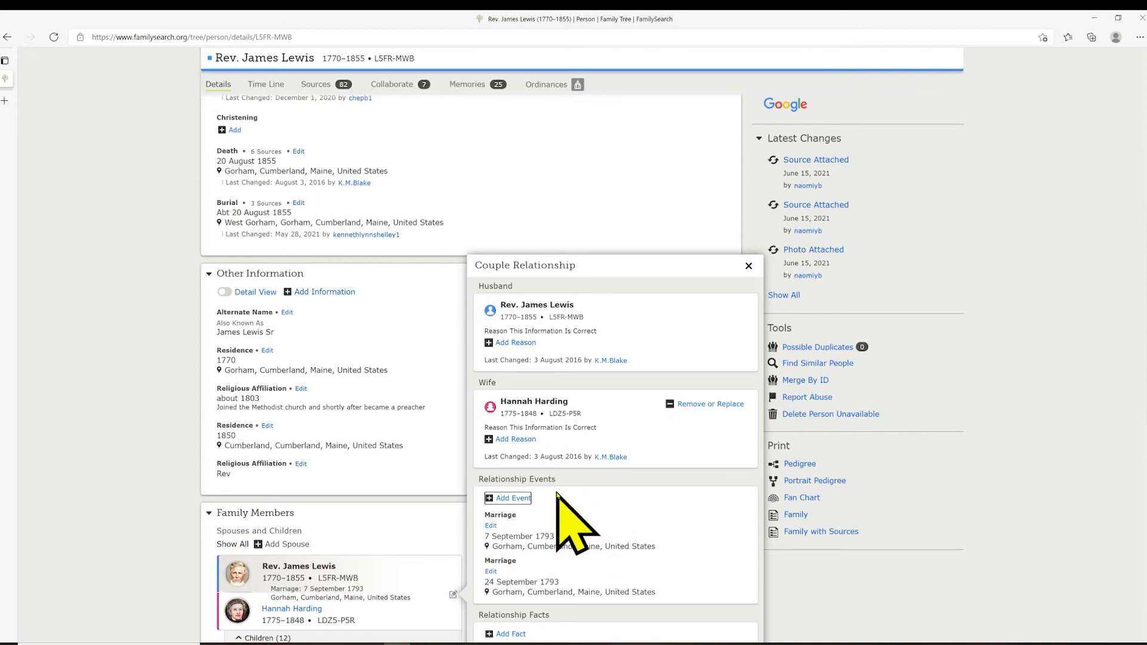
Review the event type options of the 7 September 1793 marriage event and cancel the edit
left_click(492, 527)
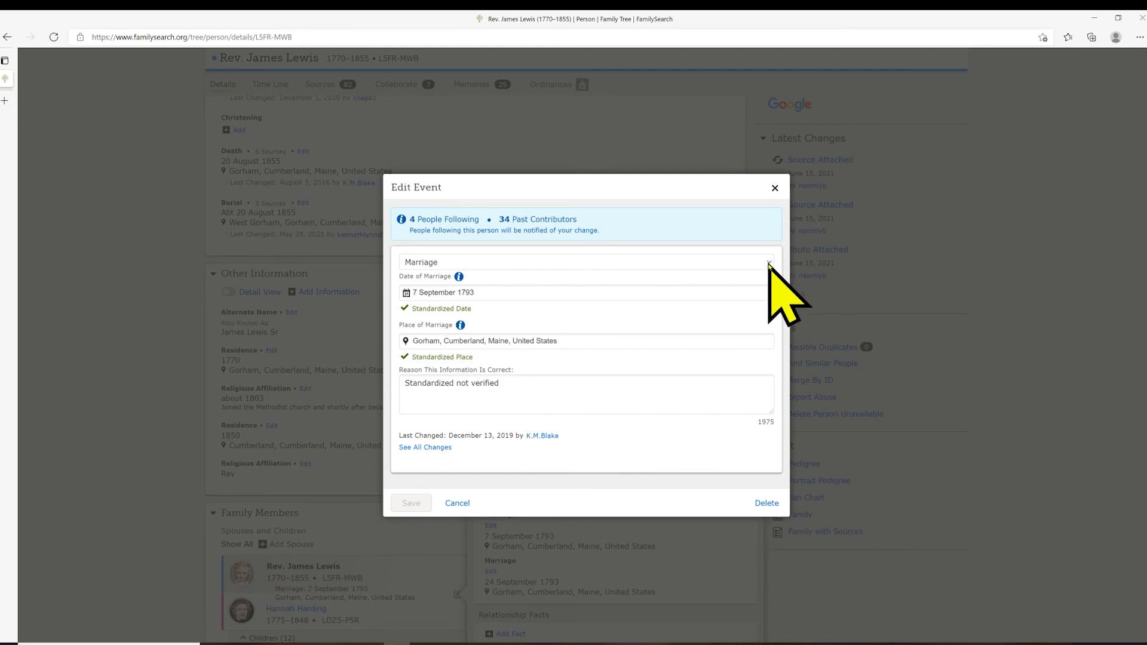
left_click(769, 263)
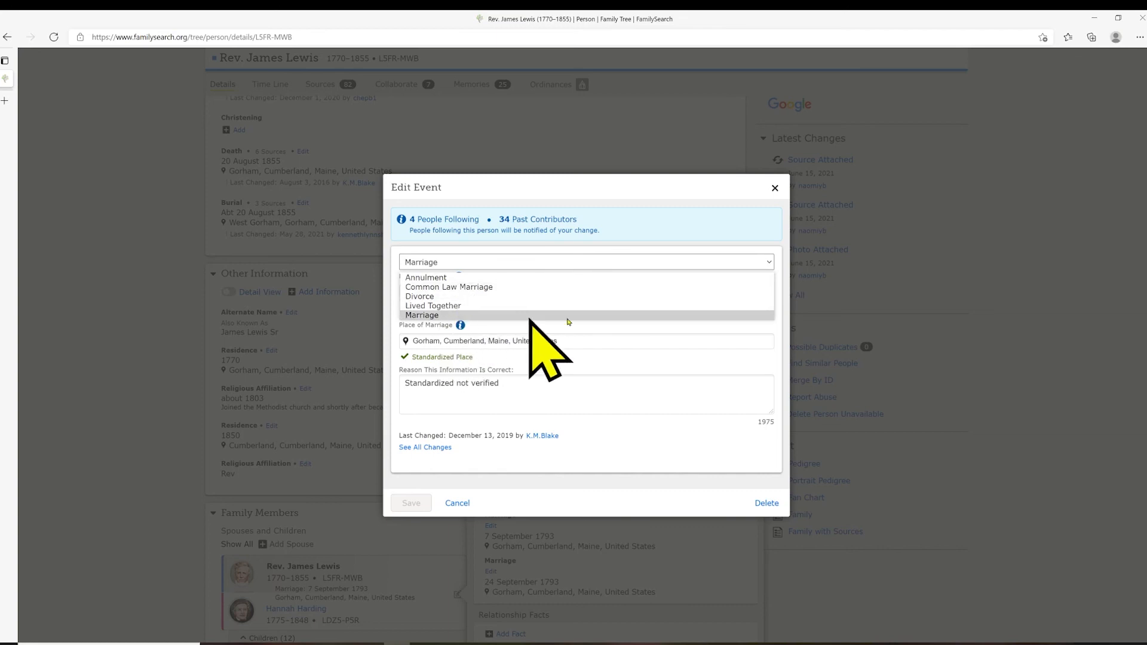
left_click(768, 263)
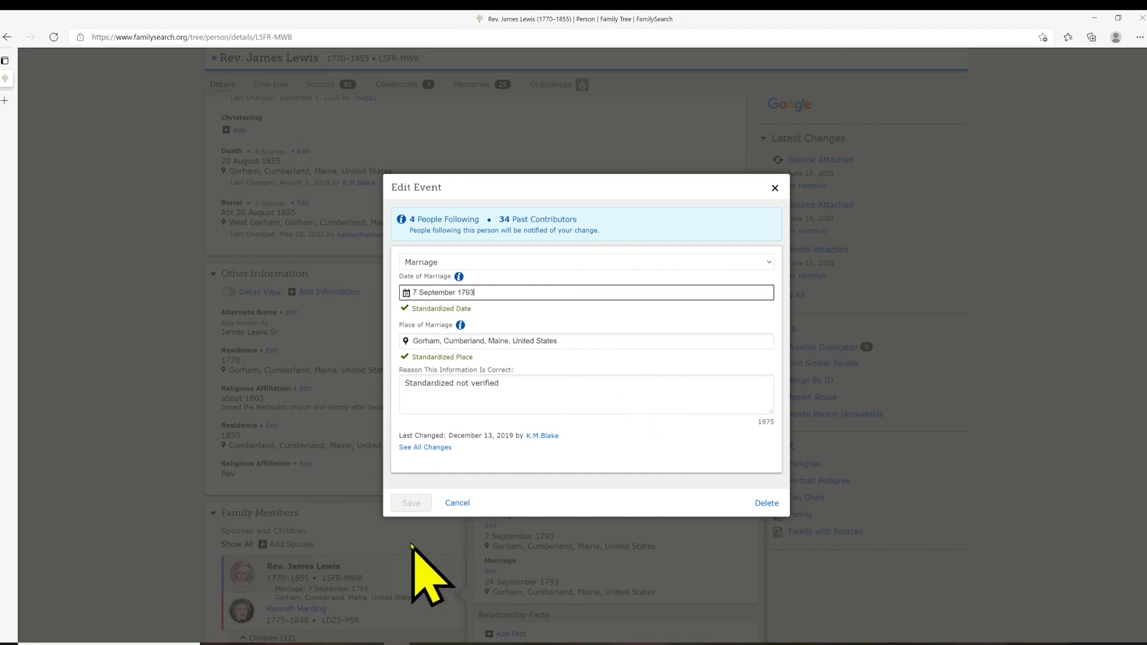
left_click(459, 504)
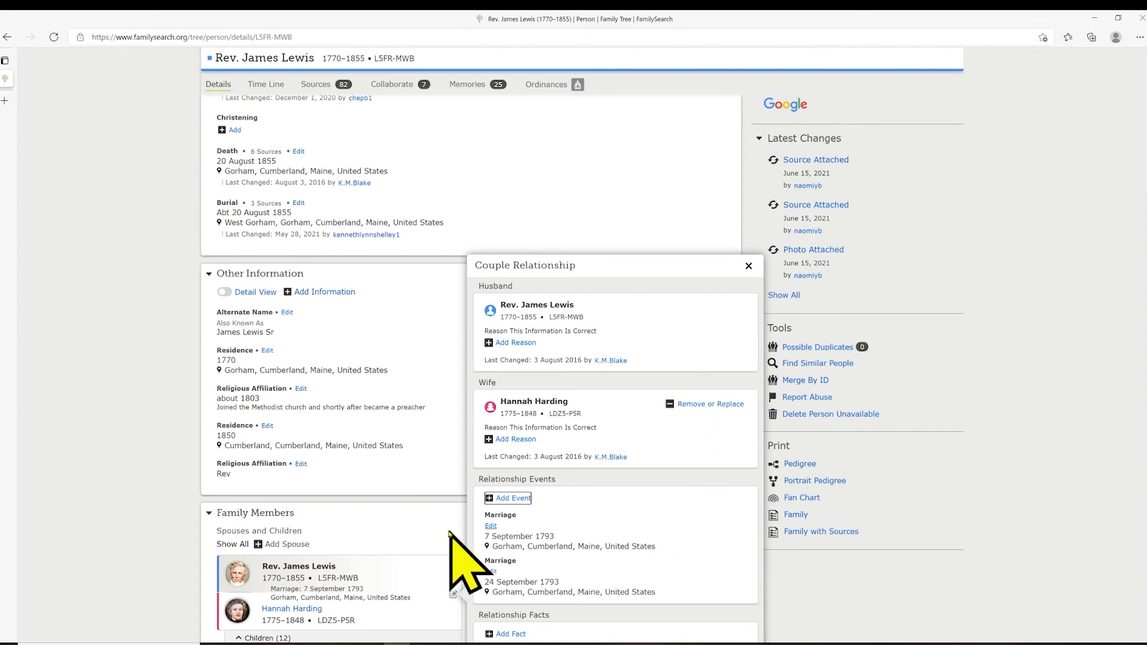
Review the event types offered for a new couple event, discard it, and view the remaining relationship sections
left_click(514, 500)
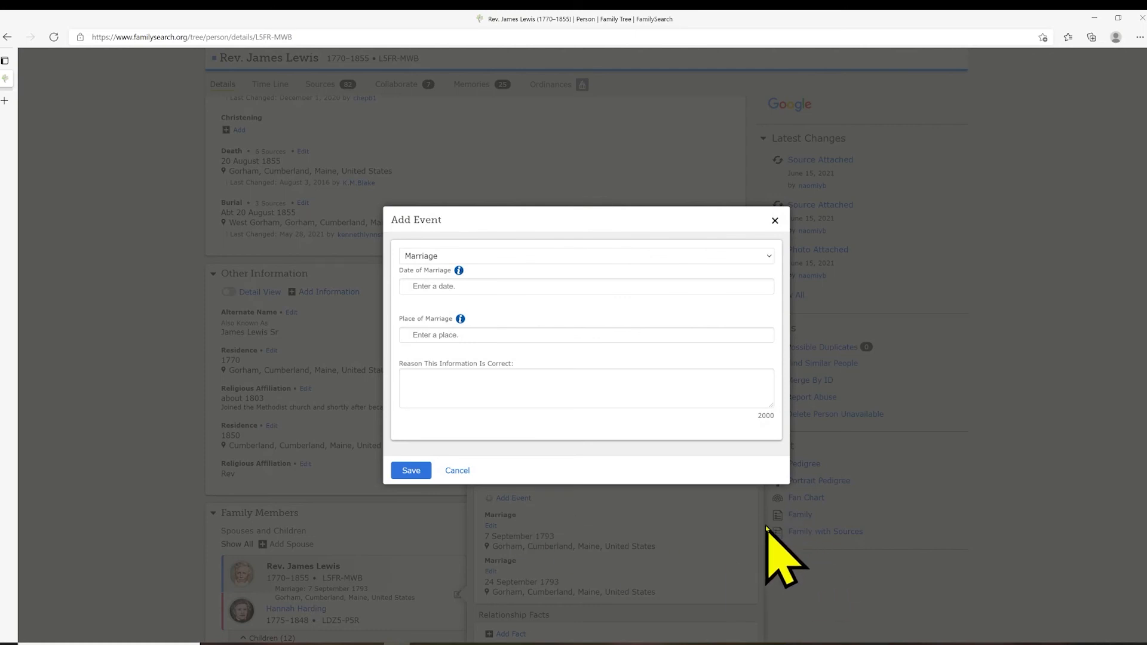
left_click(768, 257)
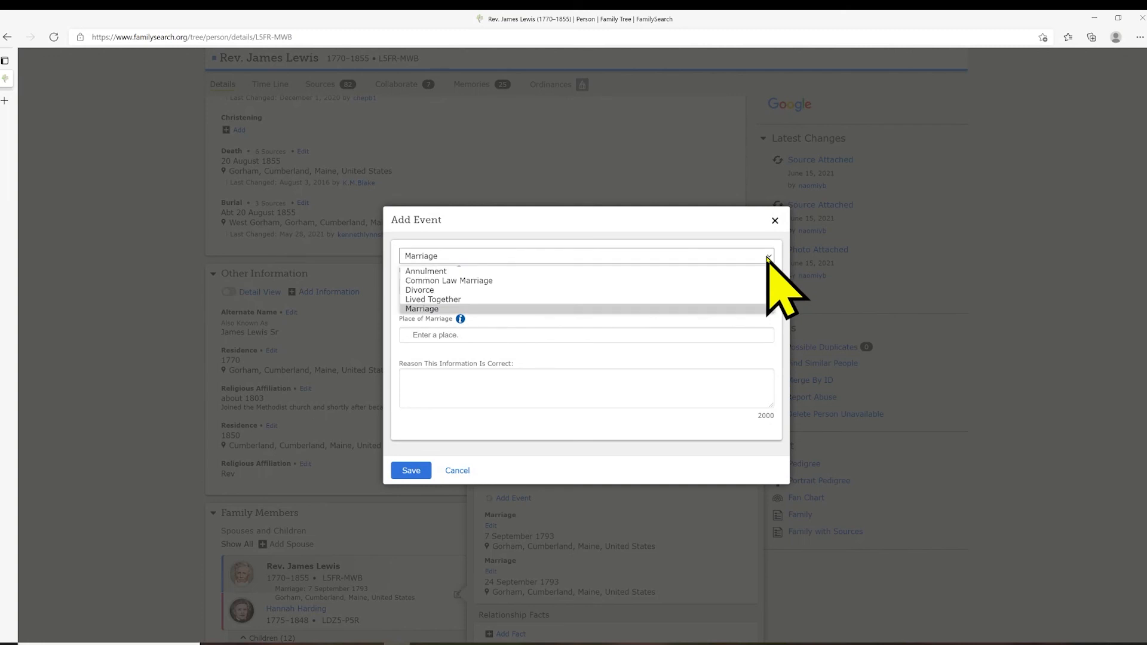
left_click(768, 257)
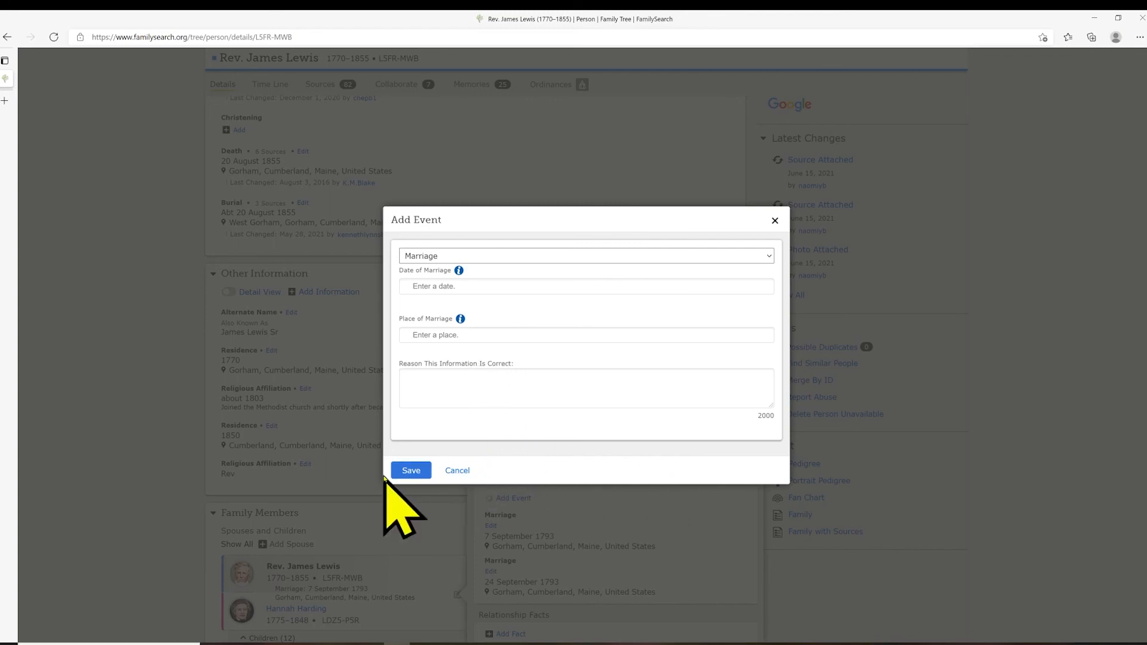
key("Escape")
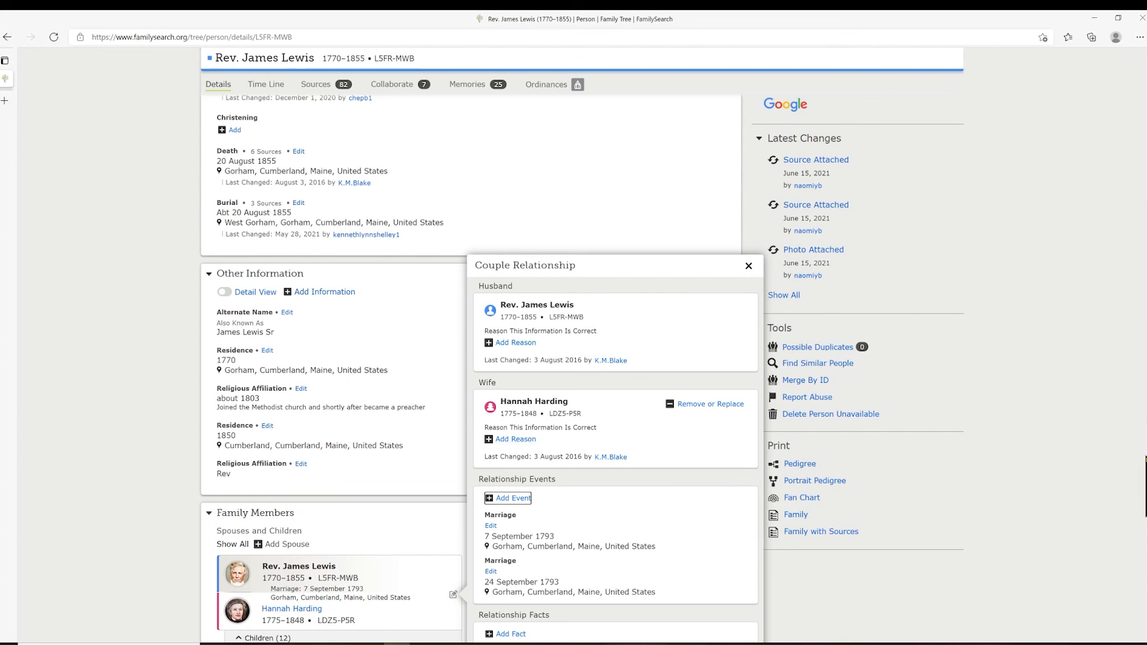
scroll(574, 359, "down", 5)
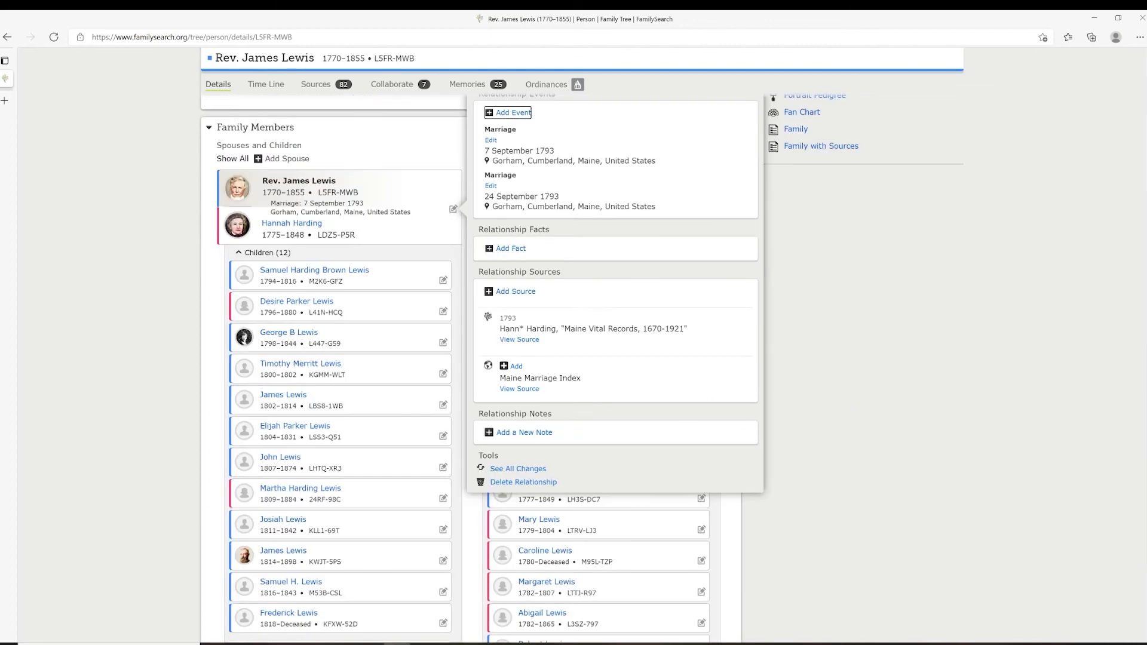